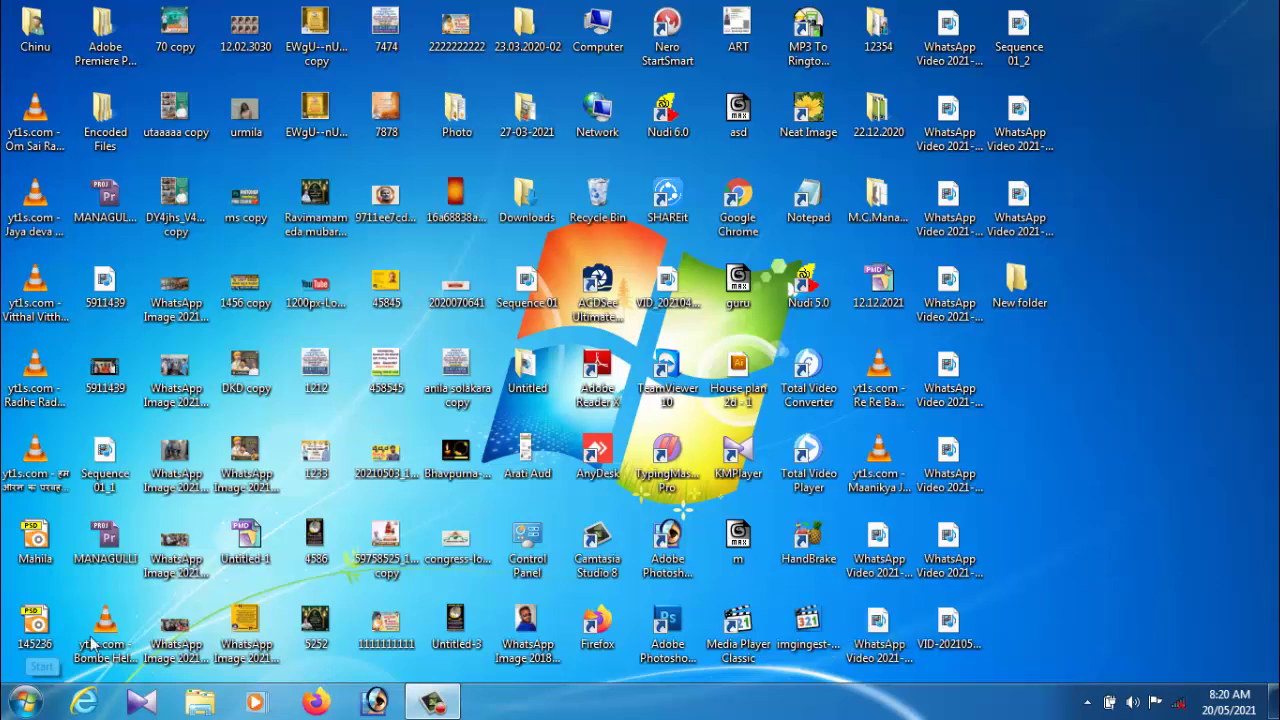
- Open the OFFICE 2007 folder inside the My folder on New Volume (E:)
{"action": "key", "text": "super"}
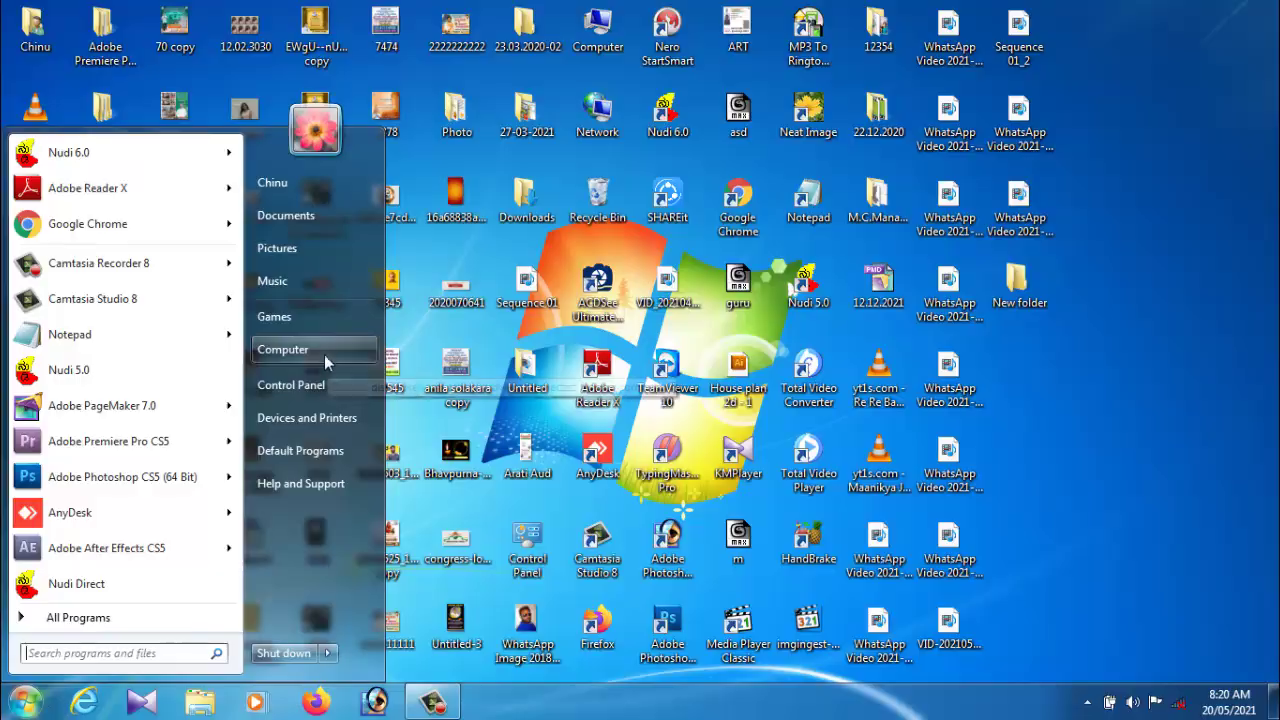
{"action": "left_click", "coordinate": [325, 358]}
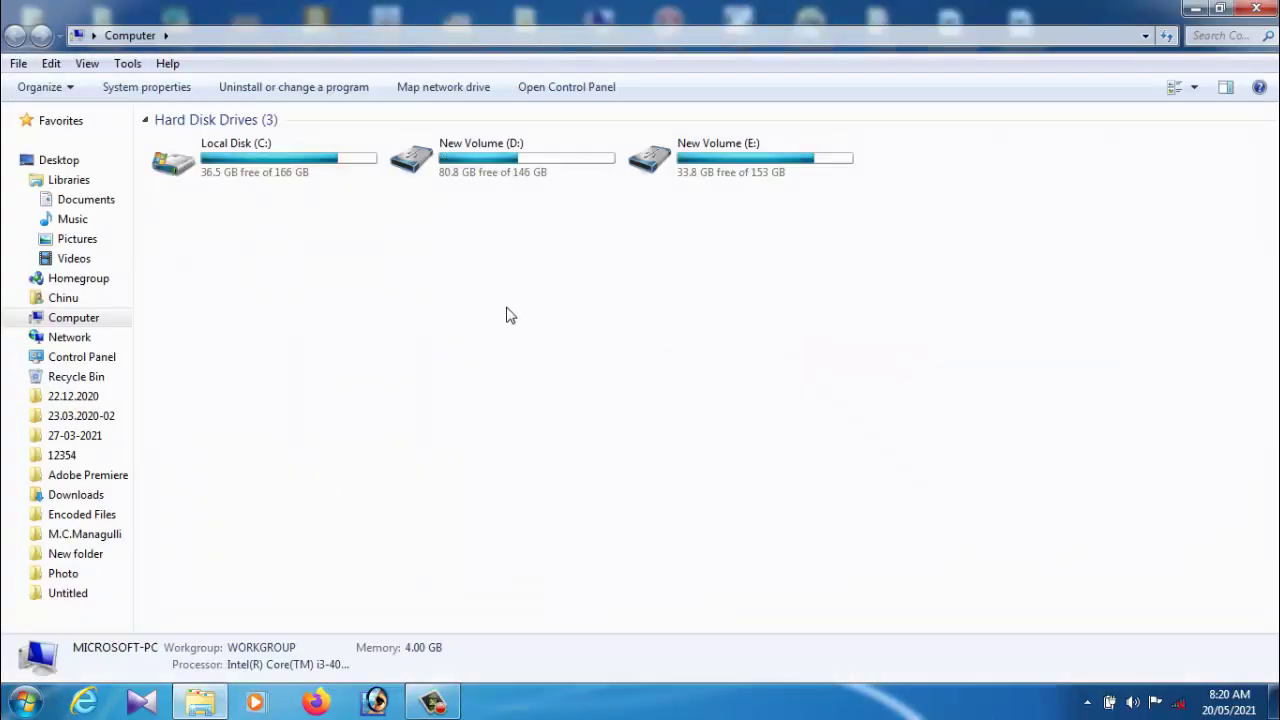
{"action": "left_click", "coordinate": [776, 175]}
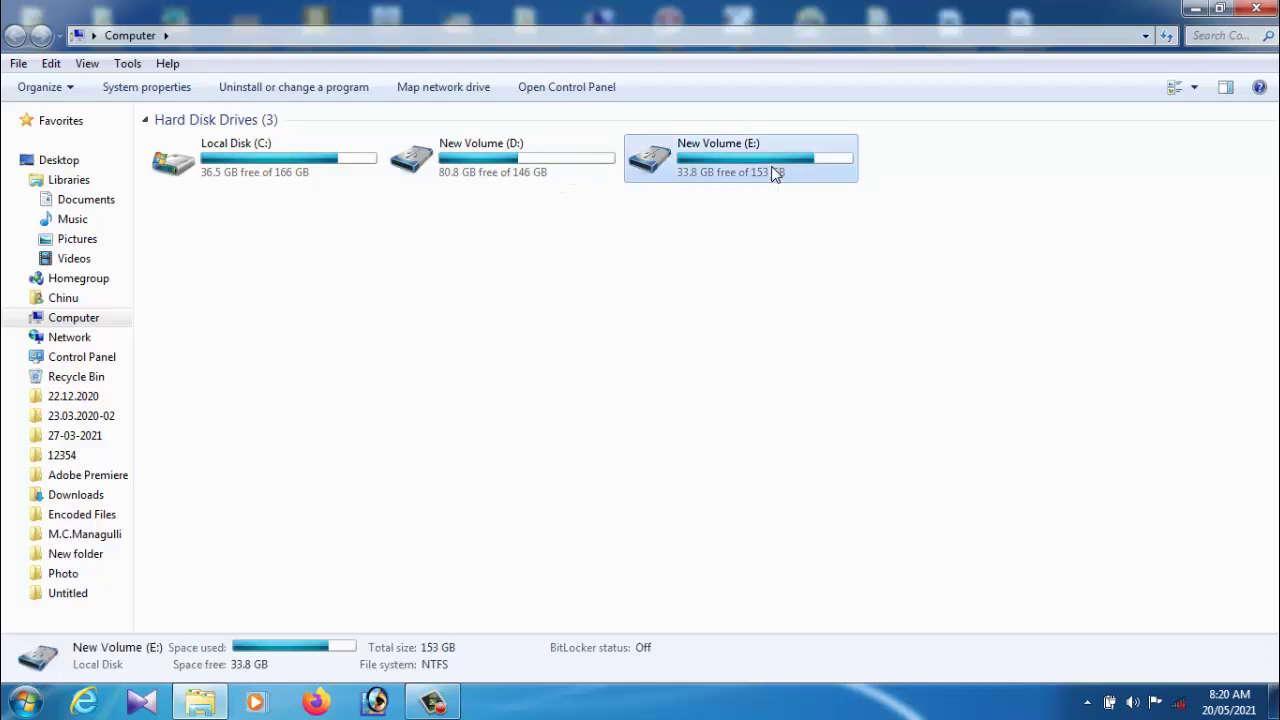
{"action": "double_click", "coordinate": [776, 175]}
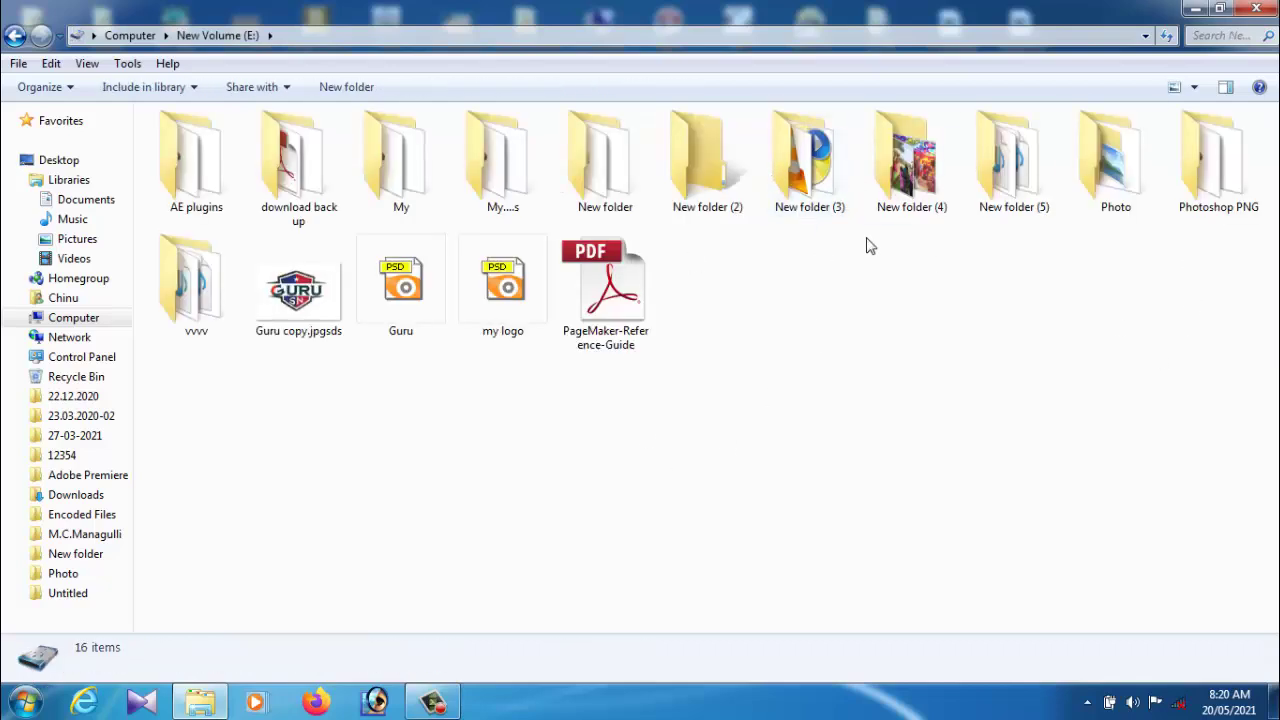
{"action": "double_click", "coordinate": [410, 182]}
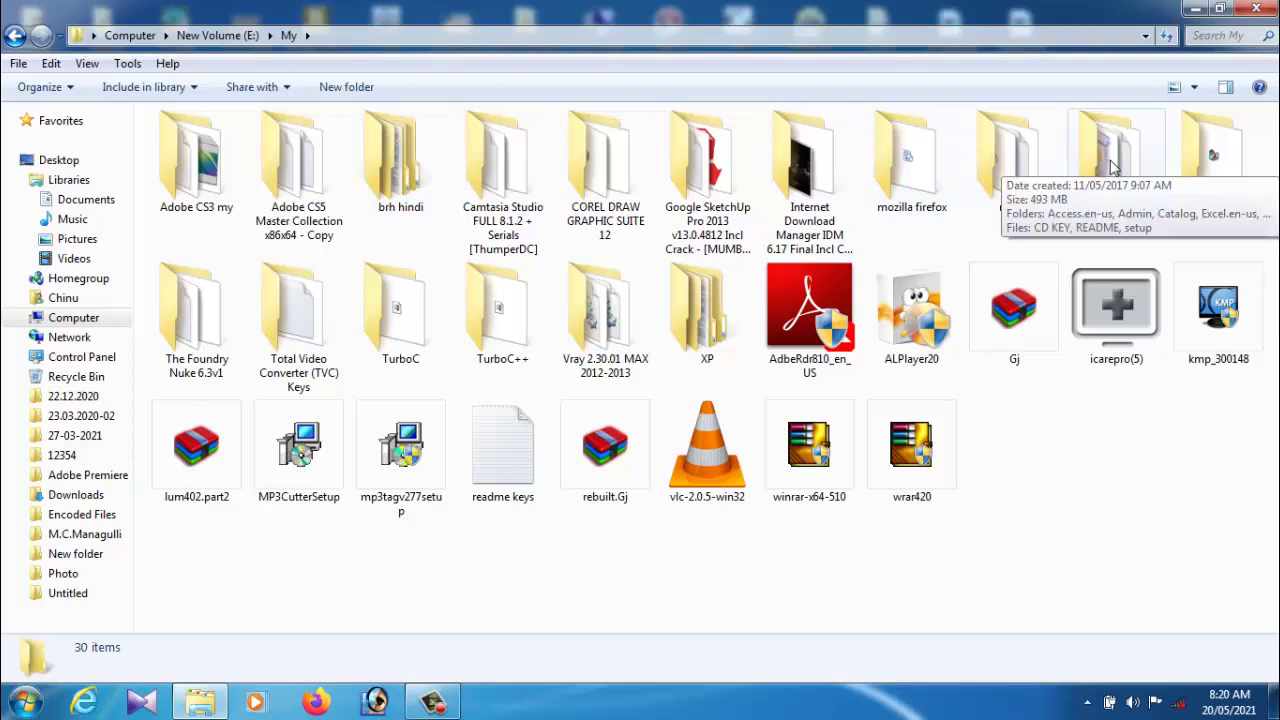
{"action": "double_click", "coordinate": [1113, 167]}
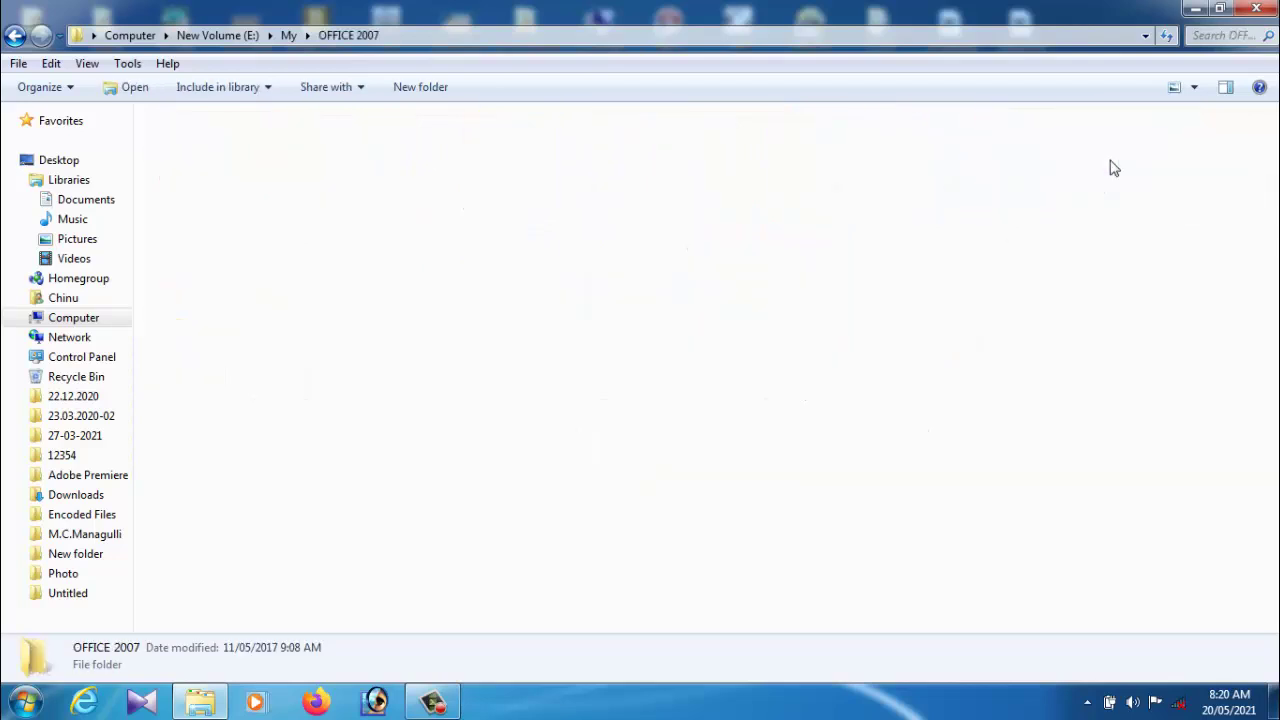
{"action": "left_click", "coordinate": [14, 38]}
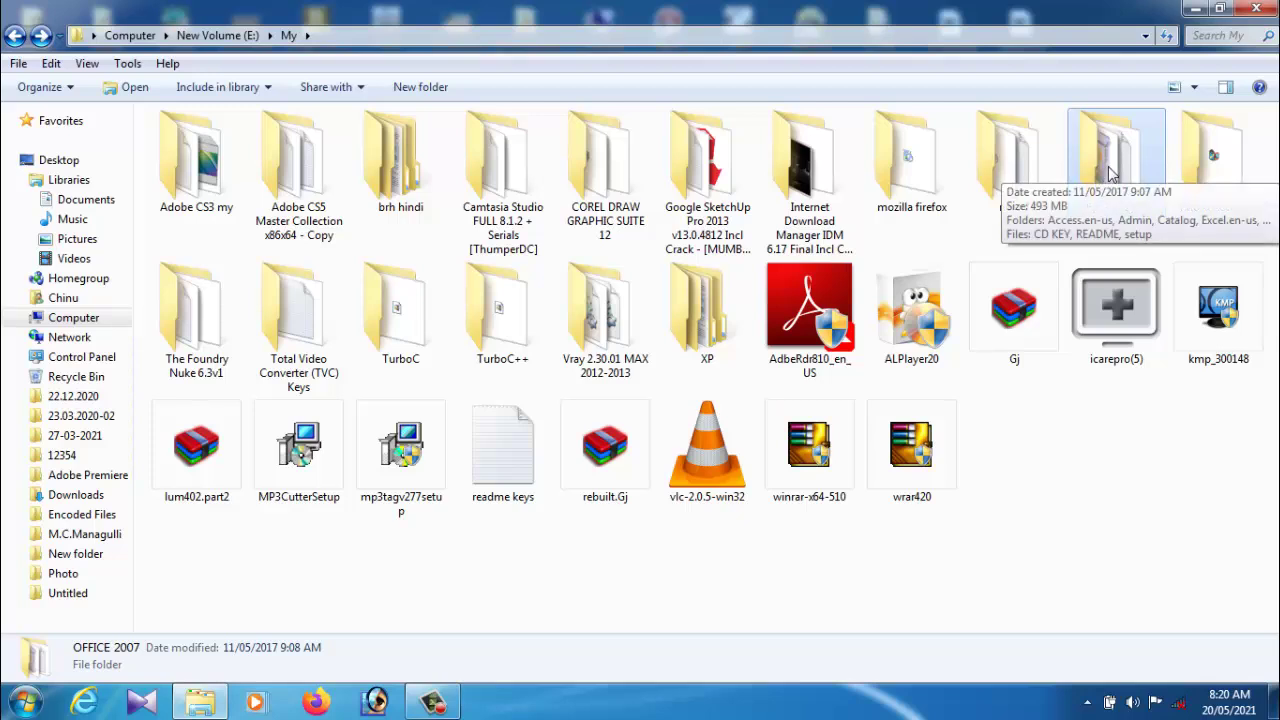
{"action": "double_click", "coordinate": [1110, 173]}
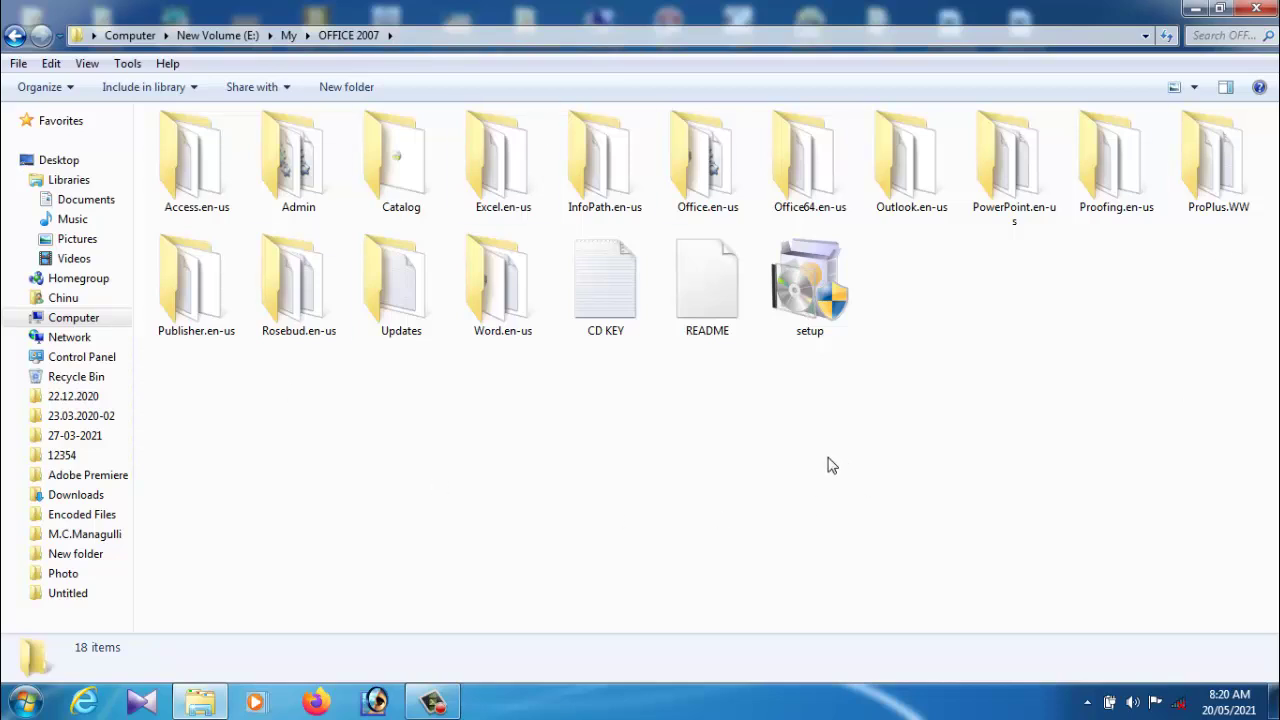
- Launch the Office 2007 setup program and move its product key window aside to uncover the CD KEY file
{"action": "left_click", "coordinate": [816, 285]}
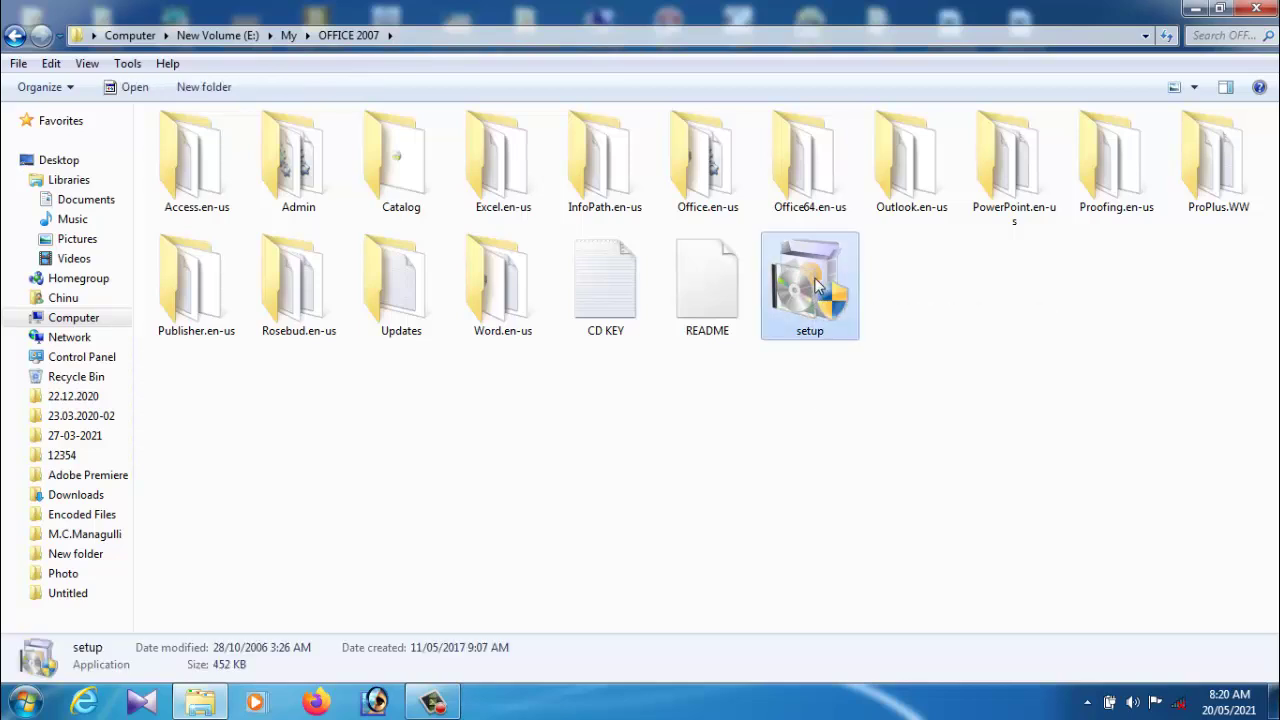
{"action": "double_click", "coordinate": [818, 290]}
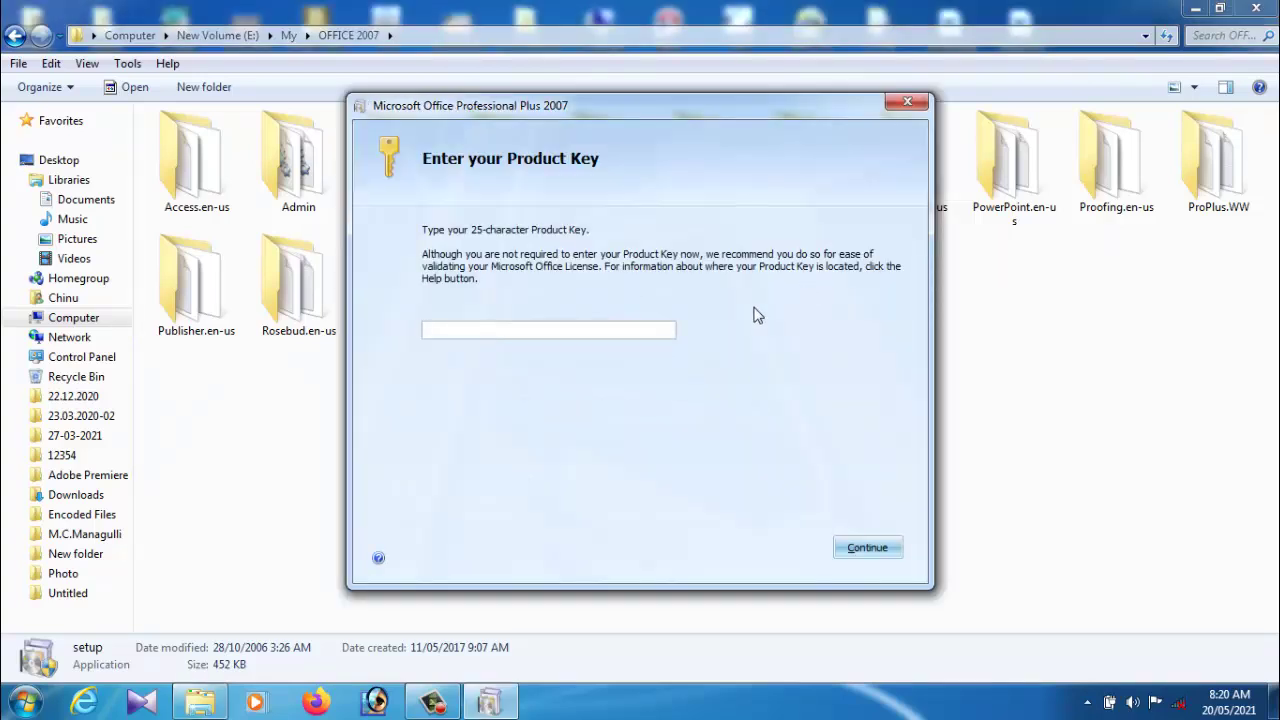
{"action": "left_click_drag", "start_coordinate": [495, 114], "coordinate": [248, 138]}
{"action": "left_click_drag", "start_coordinate": [373, 143], "coordinate": [333, 148]}
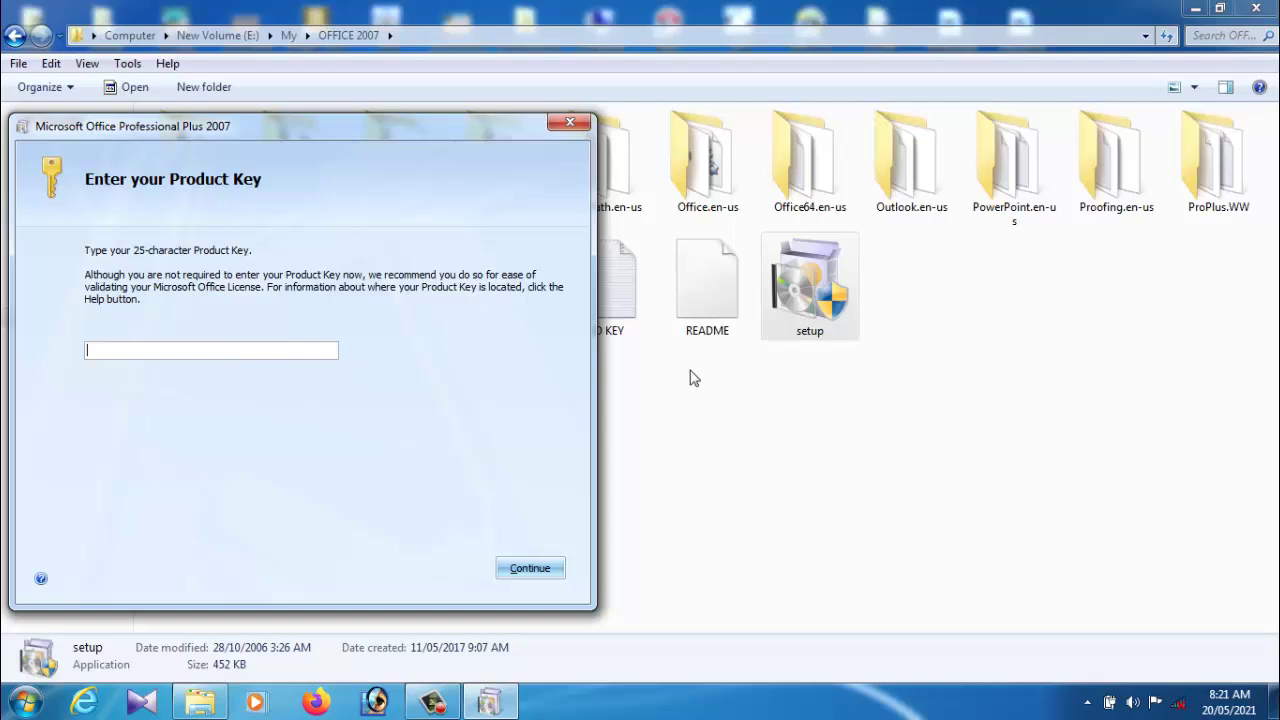
{"action": "left_click_drag", "start_coordinate": [468, 126], "coordinate": [1121, 138]}
{"action": "left_click_drag", "start_coordinate": [872, 136], "coordinate": [887, 114]}
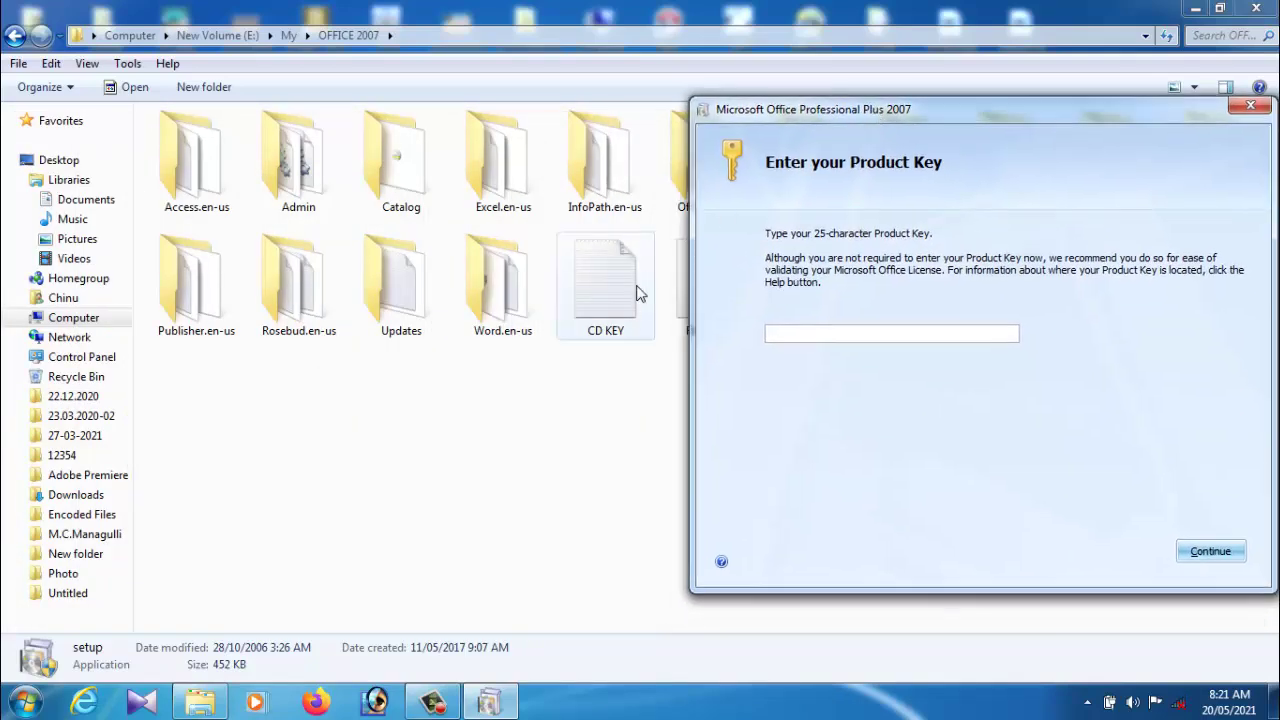
- Open the CD KEY text file and copy the whole product key
{"action": "double_click", "coordinate": [610, 318]}
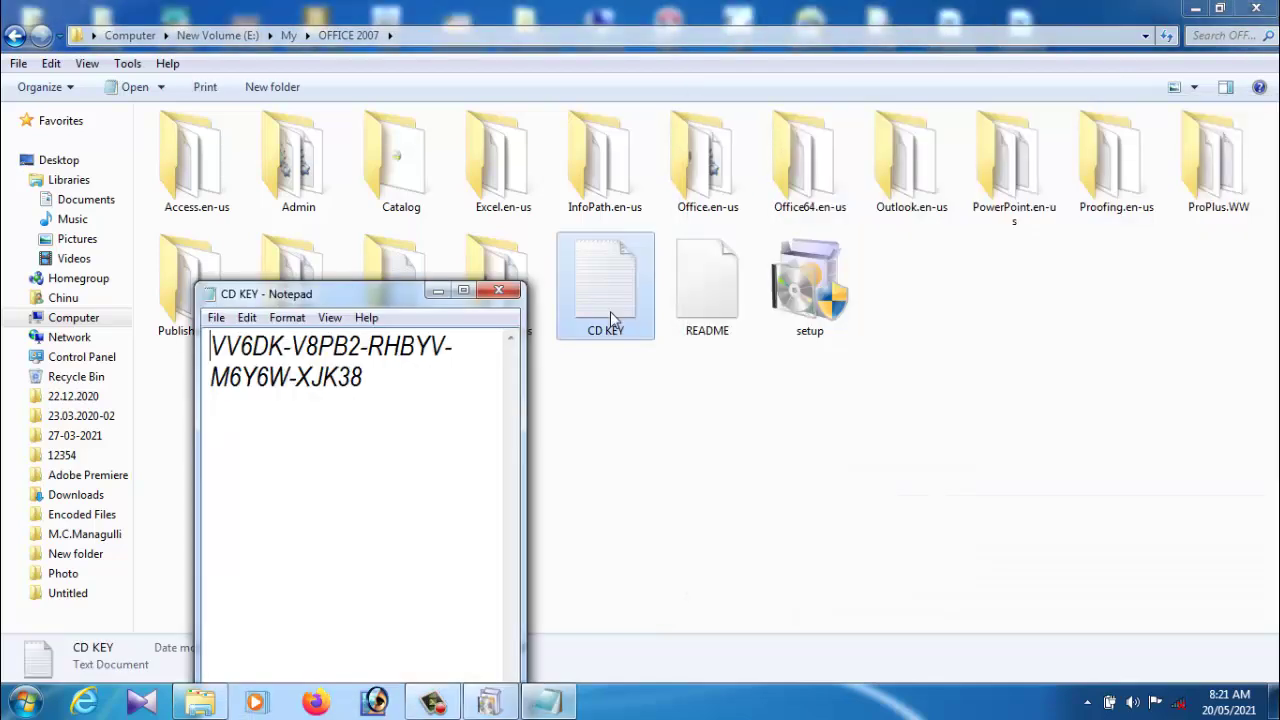
{"action": "left_click_drag", "start_coordinate": [417, 395], "coordinate": [186, 352]}
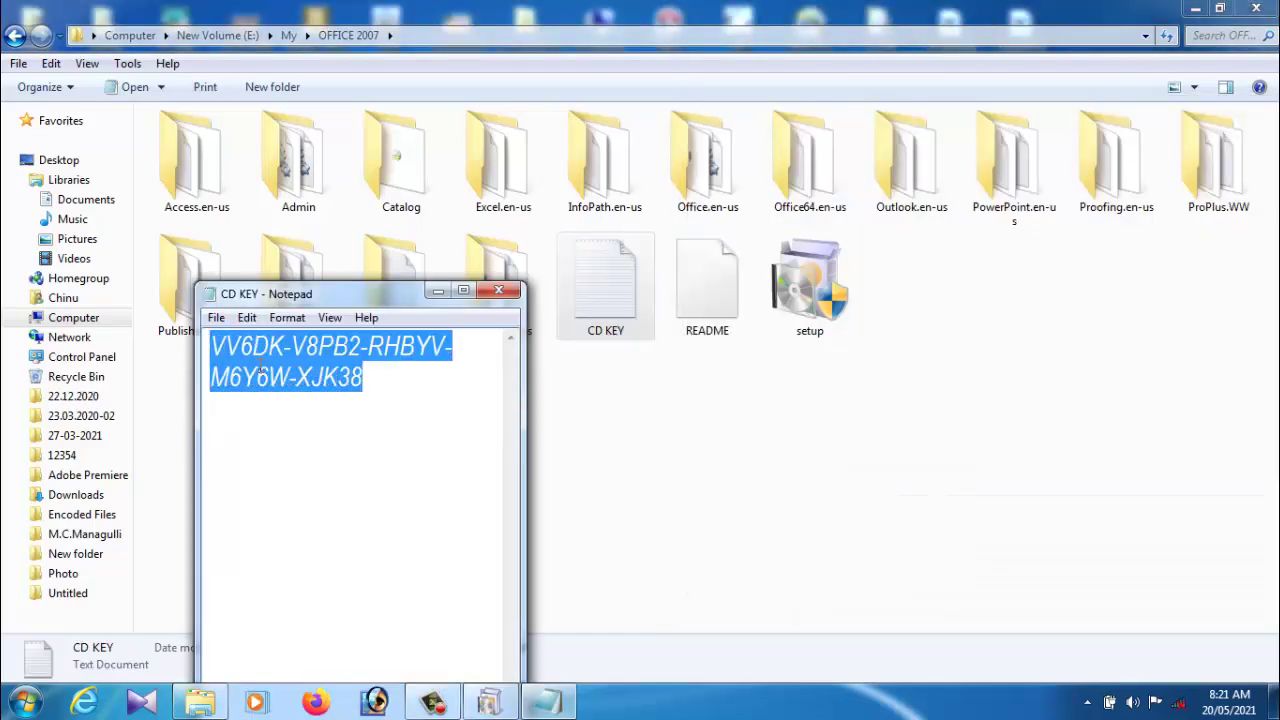
{"action": "right_click", "coordinate": [262, 365]}
{"action": "left_click", "coordinate": [302, 414]}
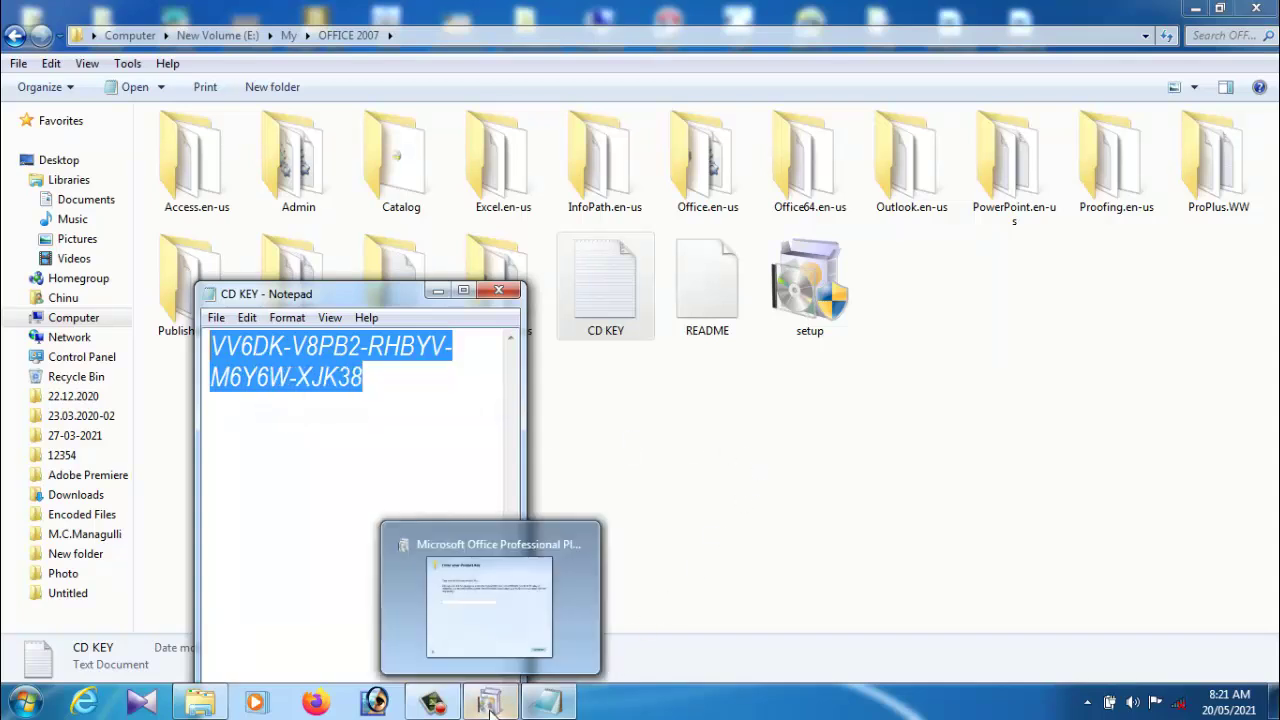
- Paste the copied product key into the Microsoft Office Professional Plus 2007 installer and continue to the installation type choice
{"action": "left_click", "coordinate": [490, 708]}
{"action": "right_click", "coordinate": [828, 338]}
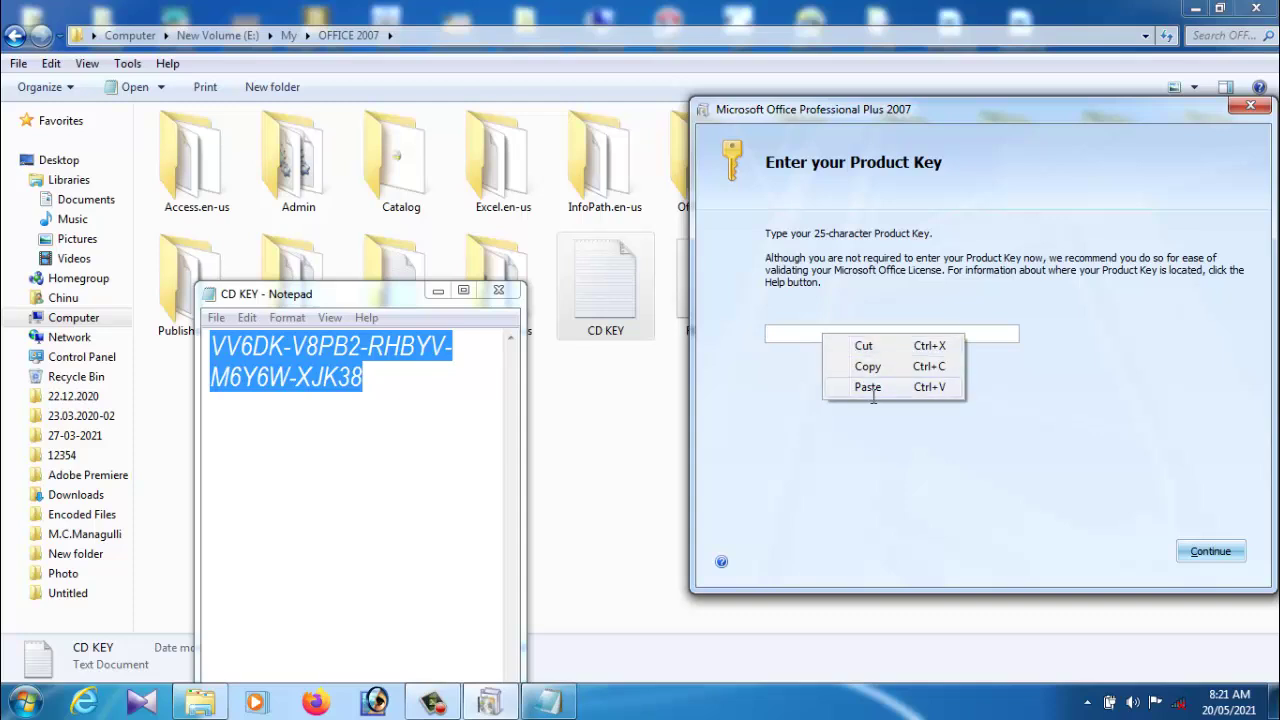
{"action": "left_click", "coordinate": [873, 394]}
{"action": "left_click_drag", "start_coordinate": [899, 118], "coordinate": [442, 72]}
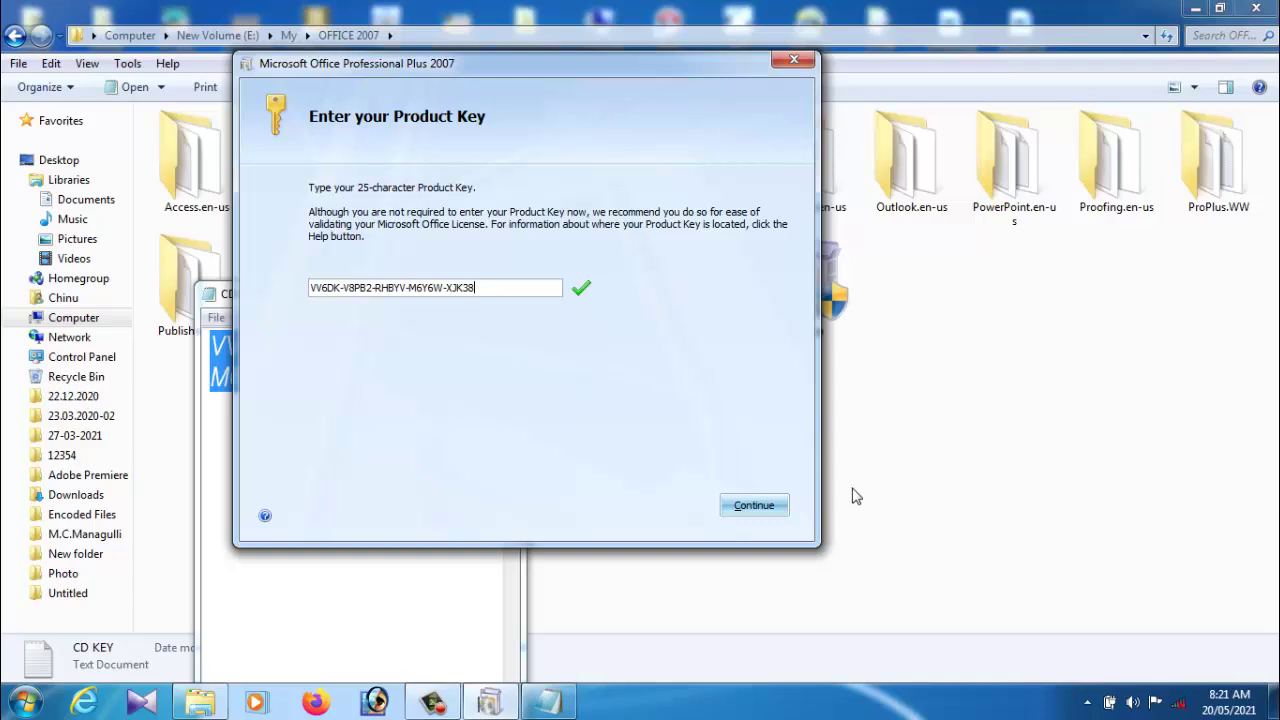
{"action": "left_click", "coordinate": [753, 512]}
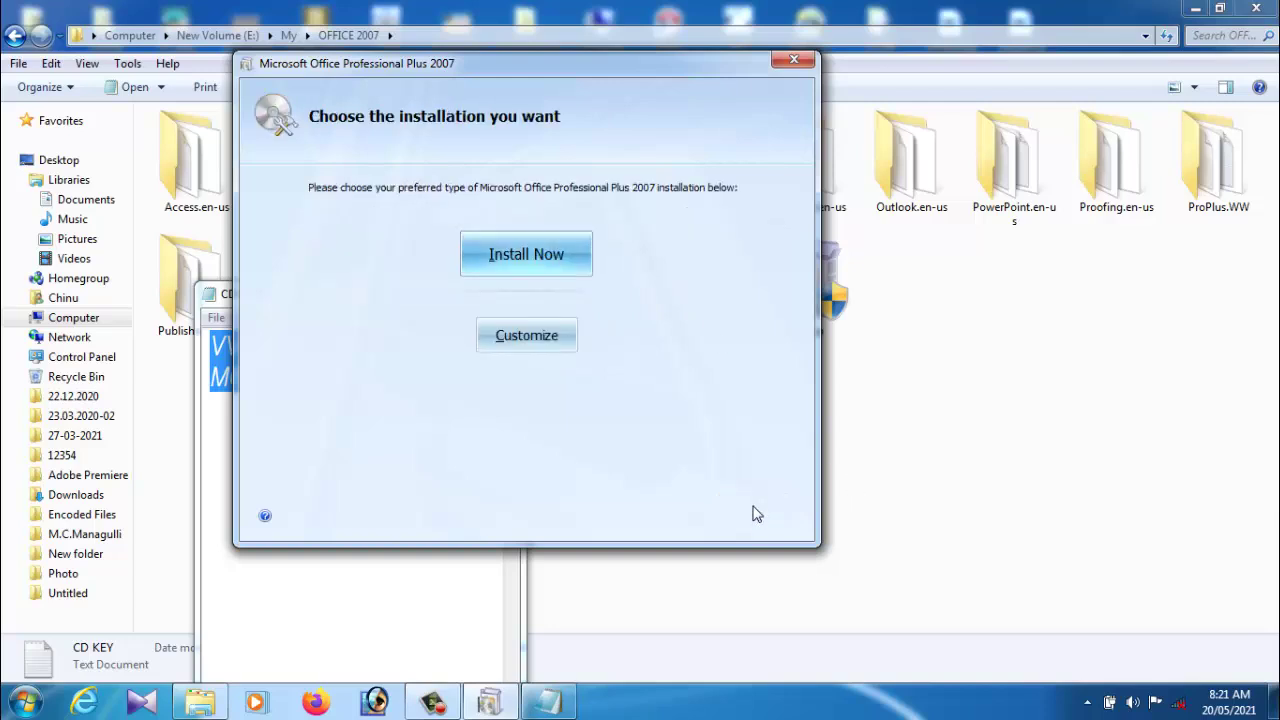
- Start the standard Install Now installation of Office Professional Plus 2007 and close the CD KEY text file
{"action": "left_click", "coordinate": [549, 270]}
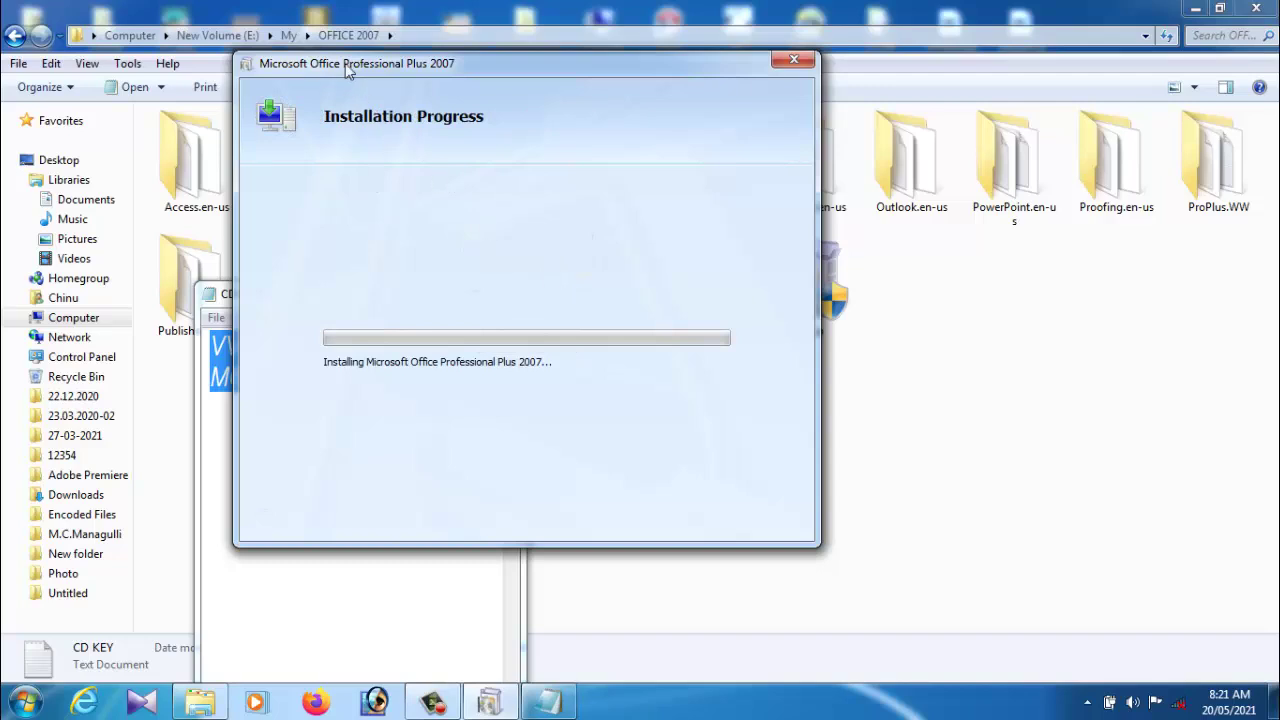
{"action": "left_click_drag", "start_coordinate": [522, 66], "coordinate": [633, 136]}
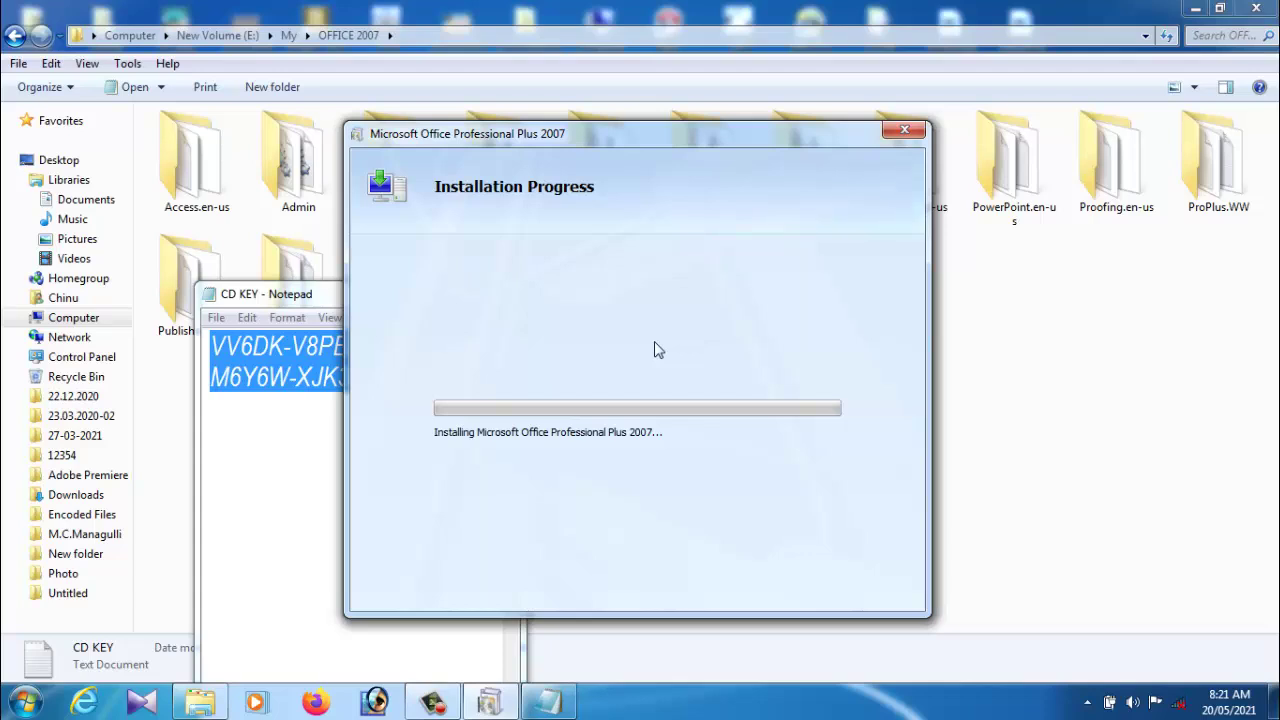
{"action": "left_click", "coordinate": [318, 300]}
{"action": "left_click", "coordinate": [515, 294]}
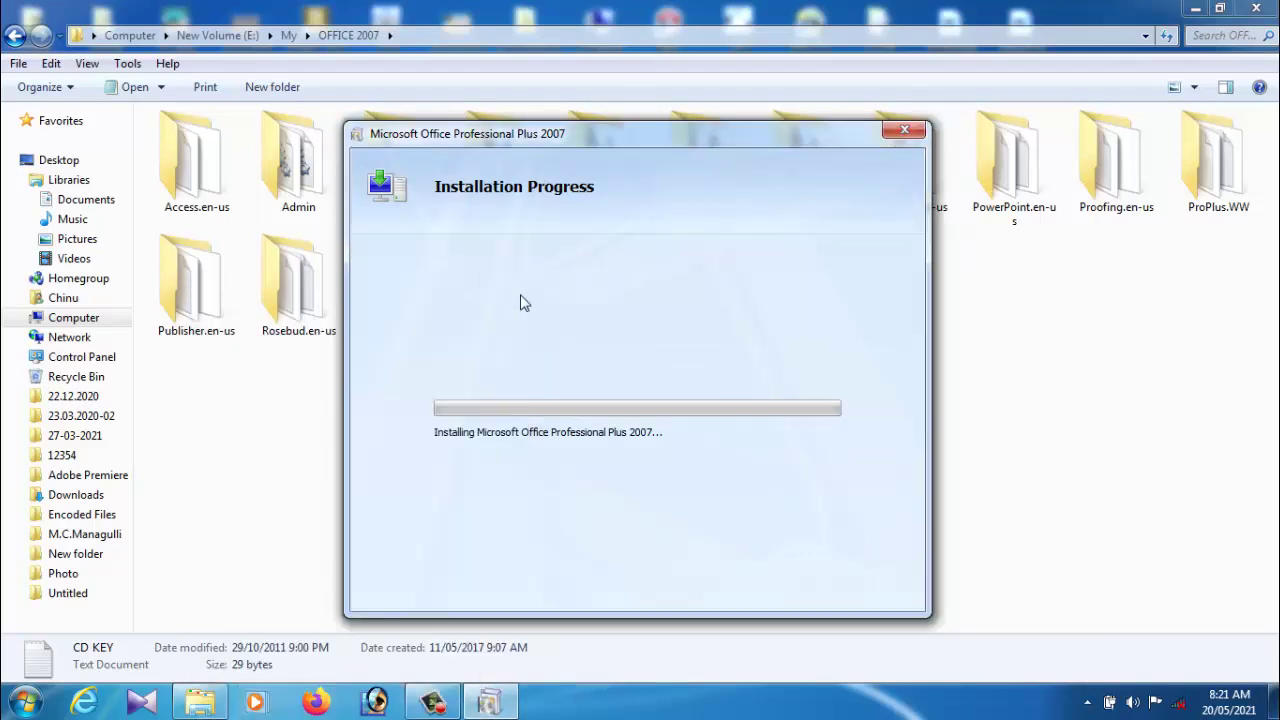
- Let the installation finish, and close the Office installer and the OFFICE 2007 folder window
{"action": "mouse_move", "coordinate": [595, 142]}
{"action": "left_mouse_down"}
{"action": "mouse_move", "coordinate": [660, 138]}
{"action": "mouse_move", "coordinate": [588, 132]}
{"action": "left_mouse_up"}
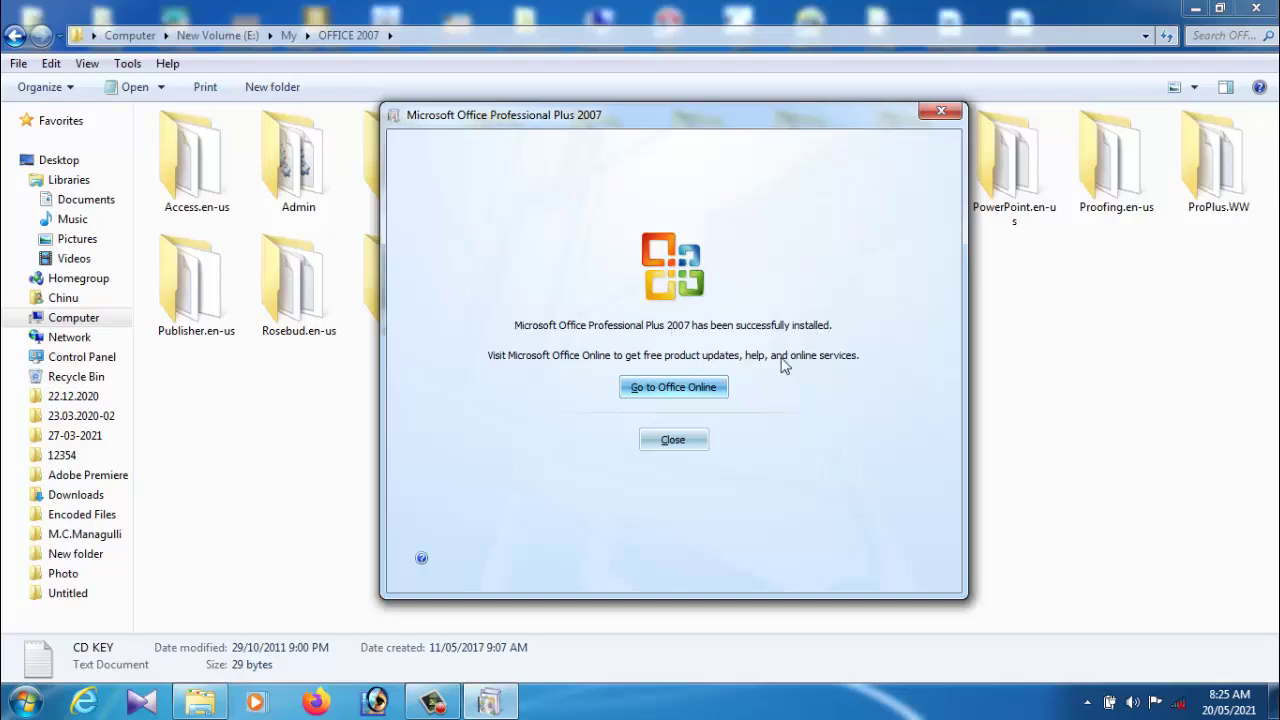
{"action": "left_click", "coordinate": [938, 113]}
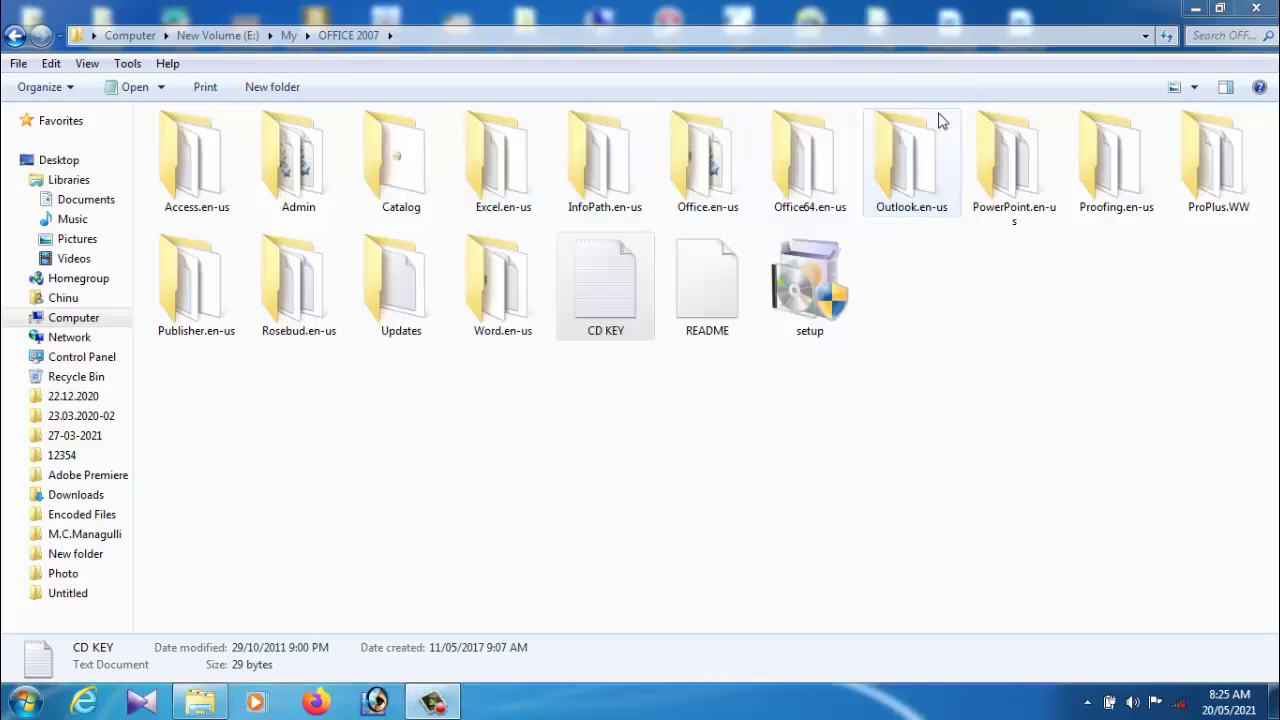
{"action": "left_click", "coordinate": [1264, 11]}
- Examine the Microsoft Office group in the list of all installed programs, and return to the desktop
{"action": "left_click", "coordinate": [22, 708]}
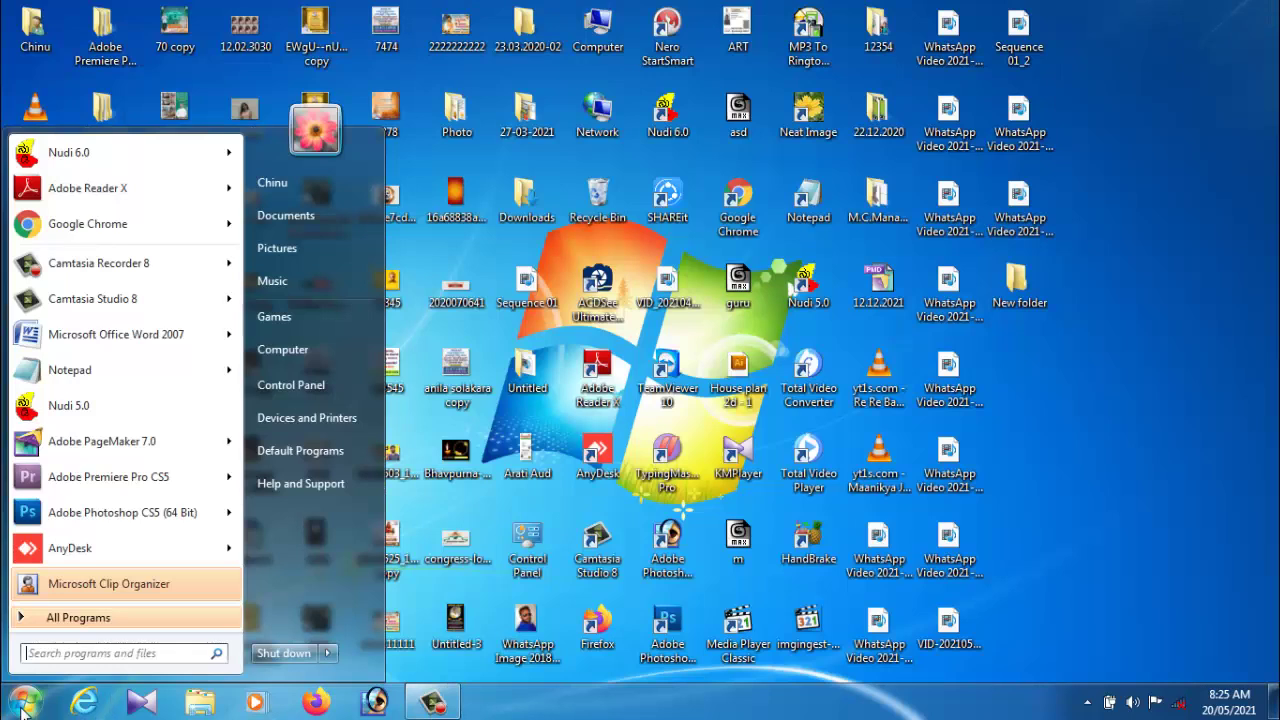
{"action": "mouse_move", "coordinate": [163, 343]}
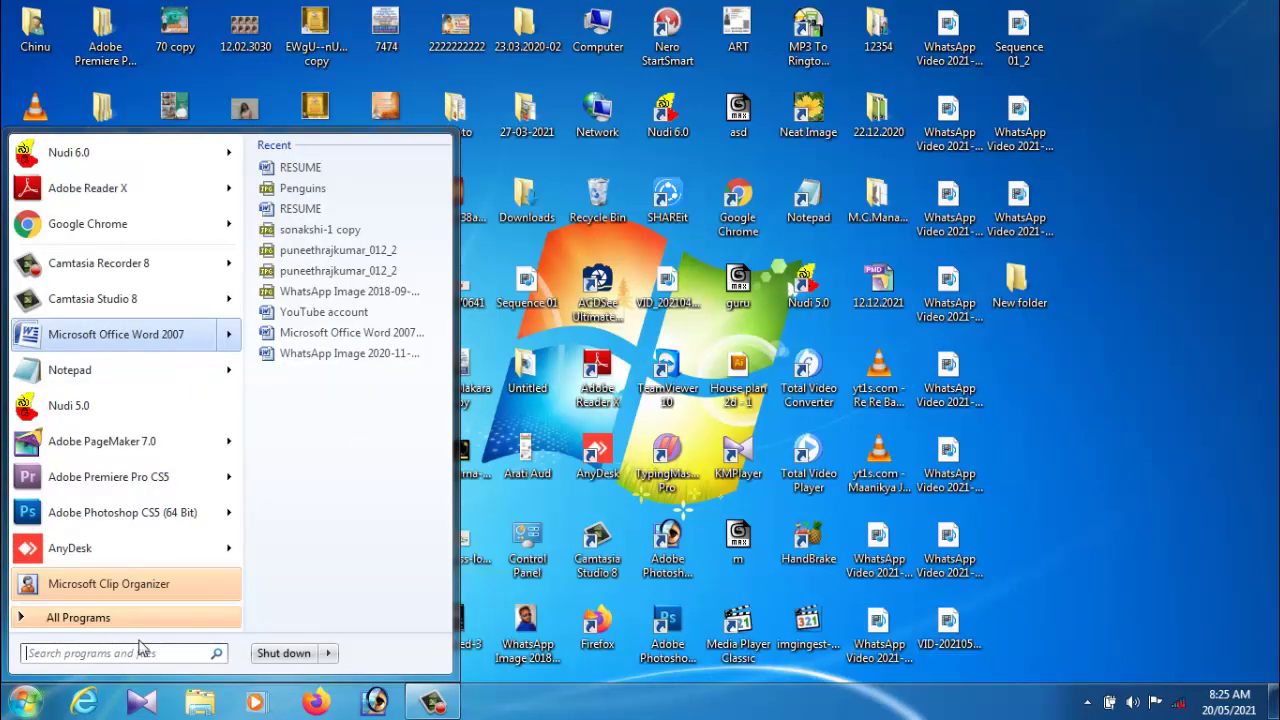
{"action": "left_click", "coordinate": [78, 622]}
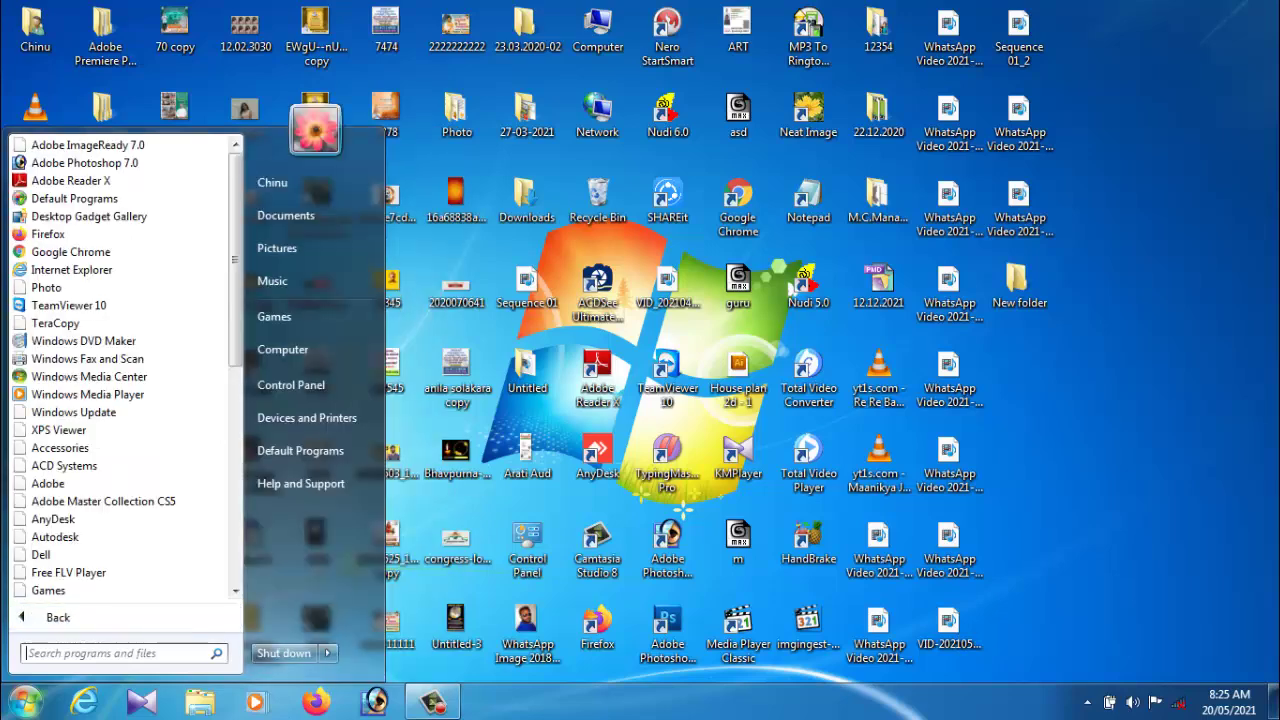
{"action": "scroll", "coordinate": [230, 350], "scroll_direction": "down", "scroll_amount": 5}
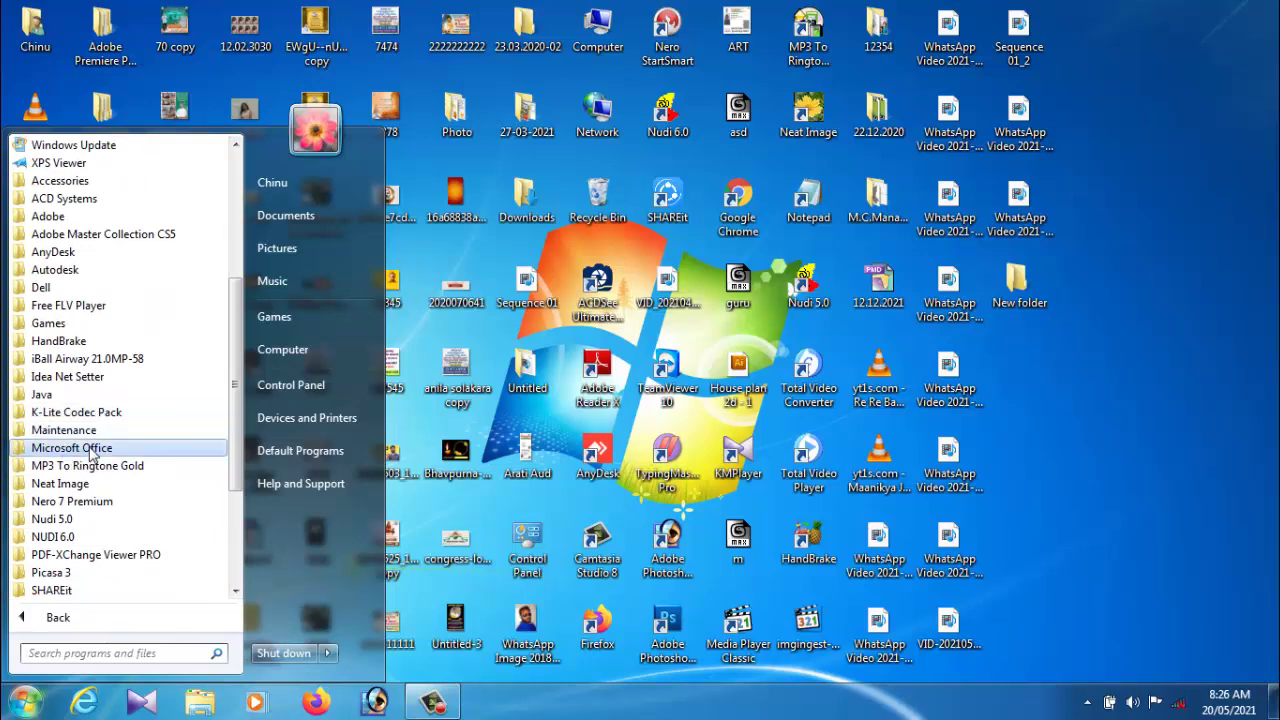
{"action": "left_click", "coordinate": [92, 452]}
{"action": "left_click_drag", "start_coordinate": [240, 369], "coordinate": [238, 436]}
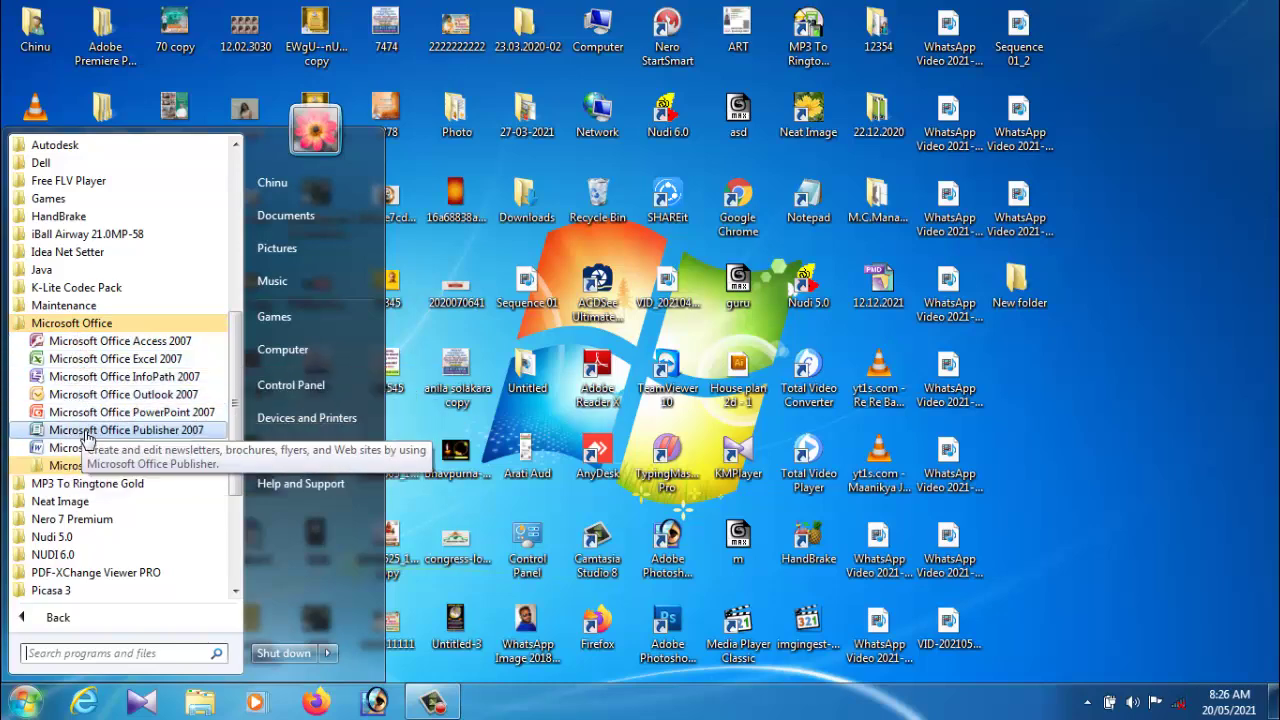
{"action": "left_click", "coordinate": [71, 323]}
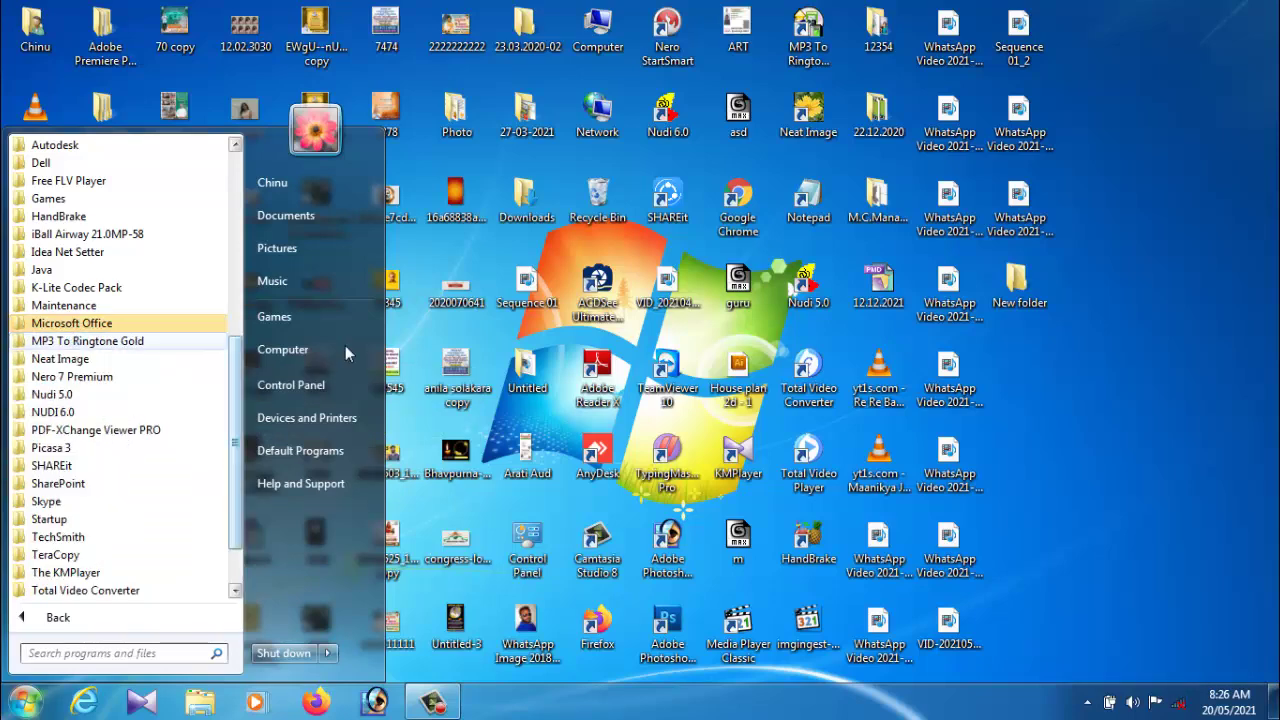
{"action": "left_click", "coordinate": [1125, 392]}
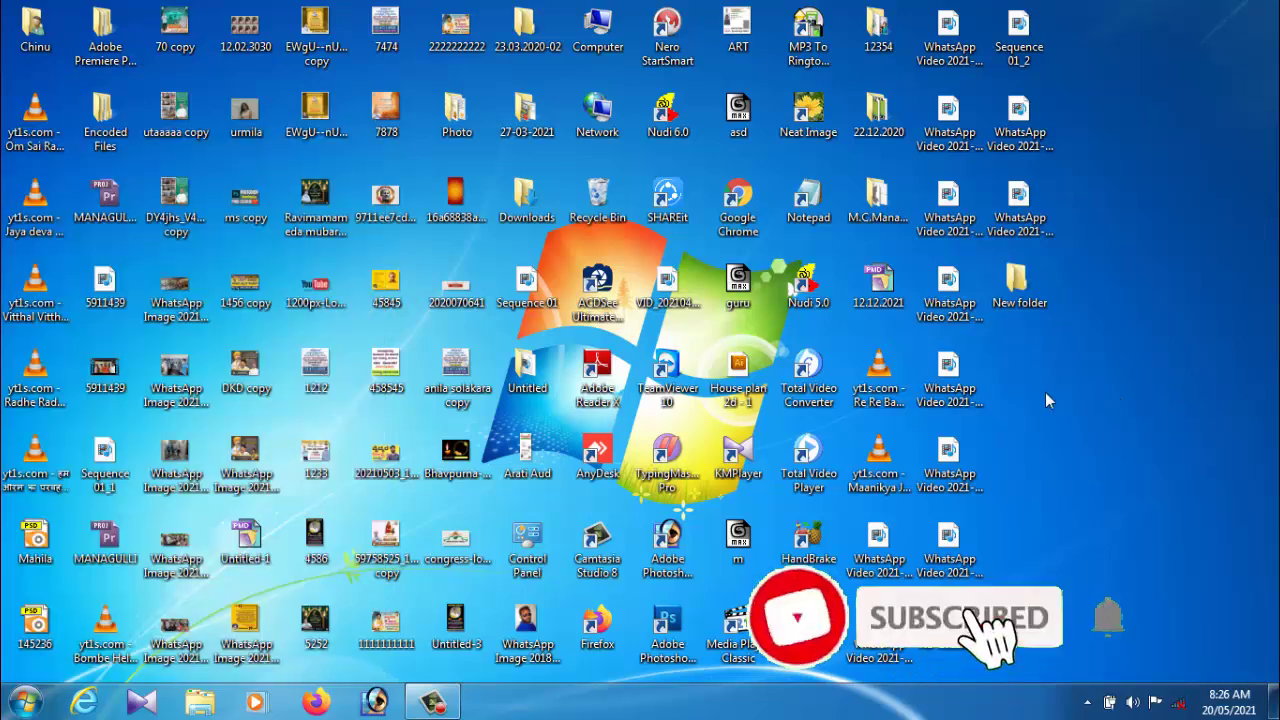